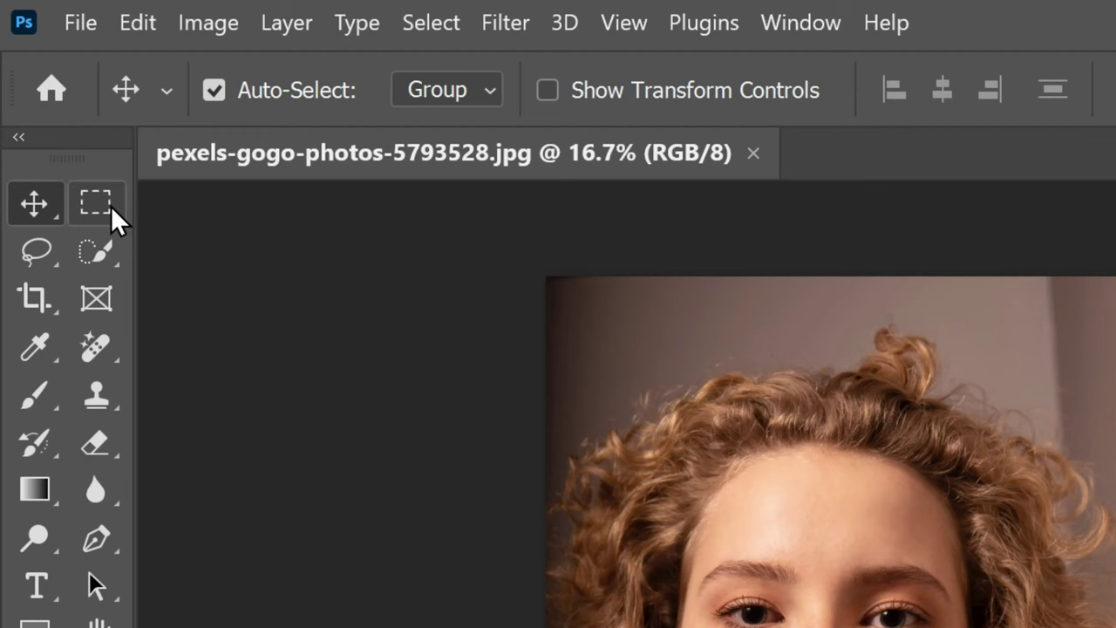
- Select the whole portrait with the Rectangular Marquee and enable the Contextual Task Bar
left_click(51, 96)
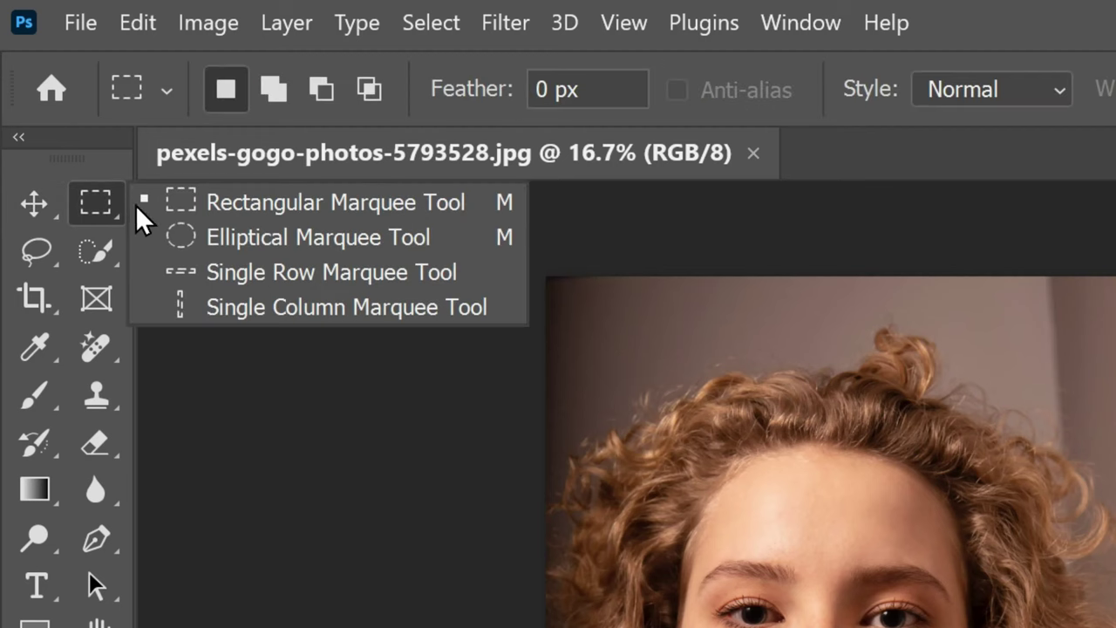
left_click(279, 205)
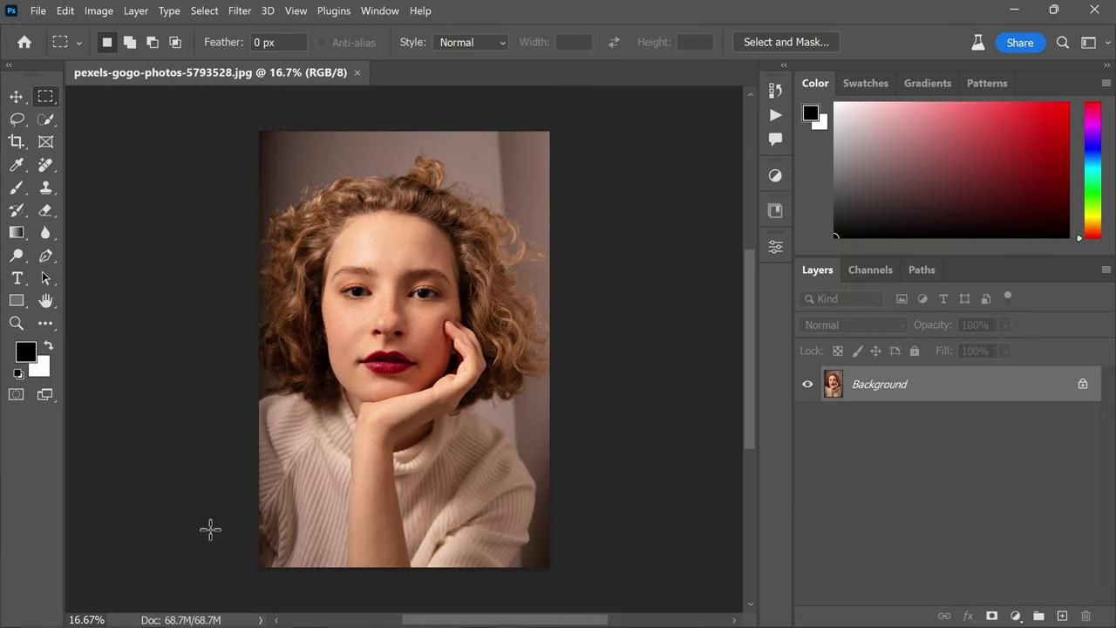
left_click_drag(243, 586, 587, 120)
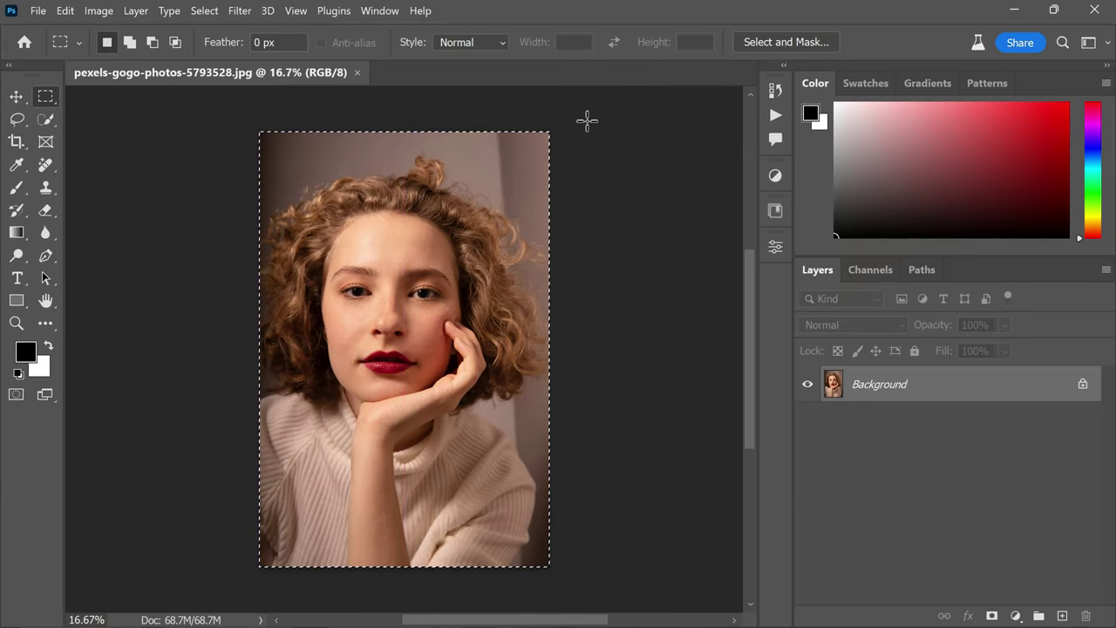
left_click(388, 13)
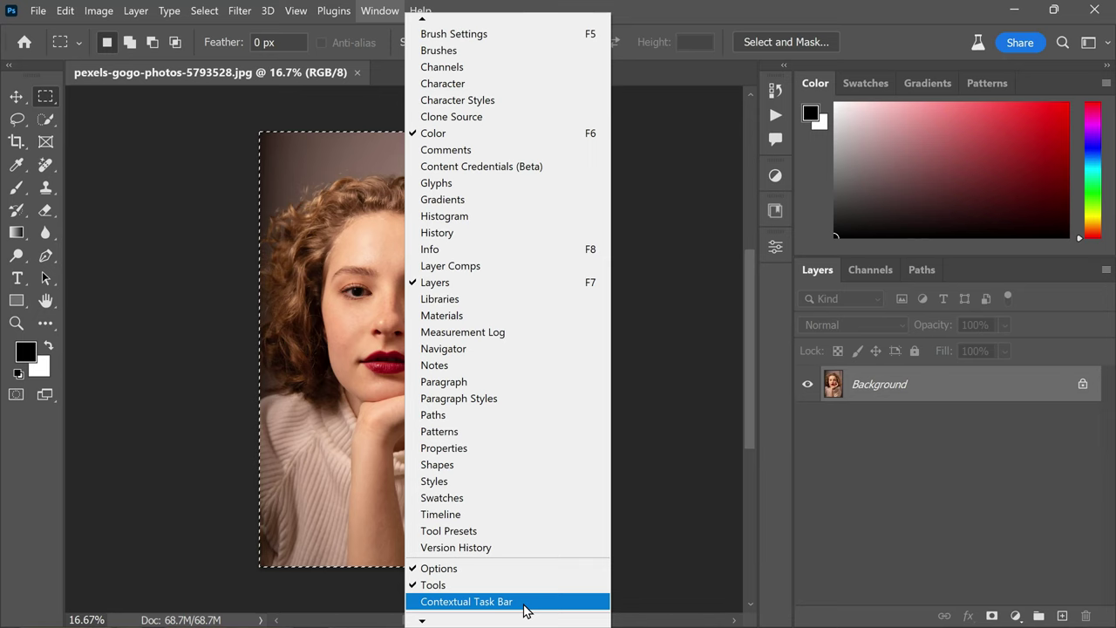
left_click(537, 577)
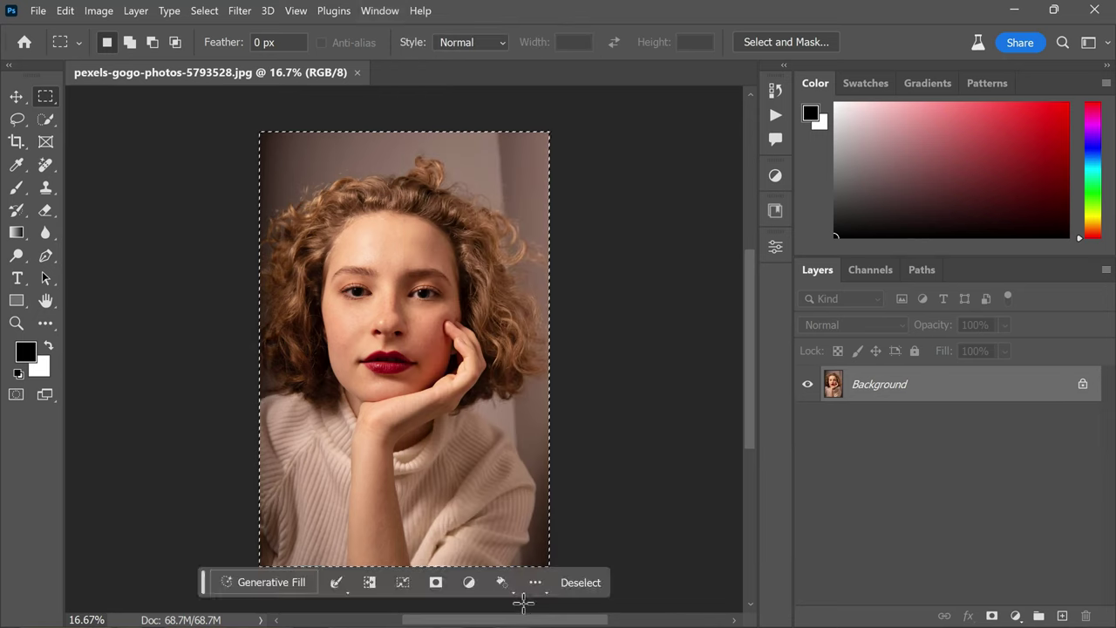
- Generate an 'abstract oil painting effect' fill over the whole photo and preview the pink second variation
left_click(291, 582)
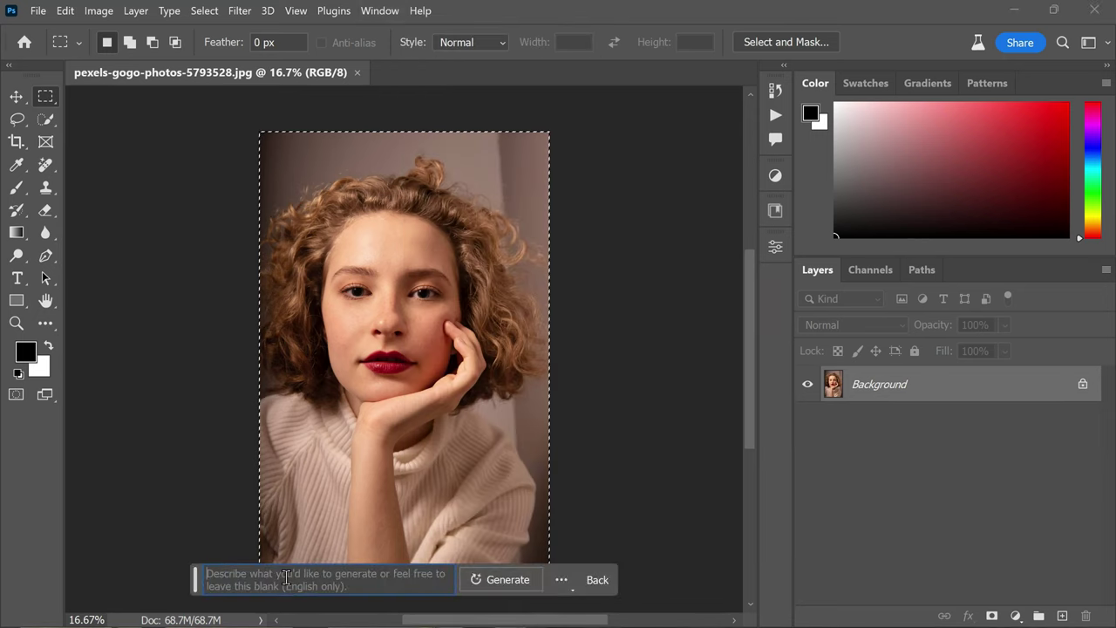
type("abstract oil painting e")
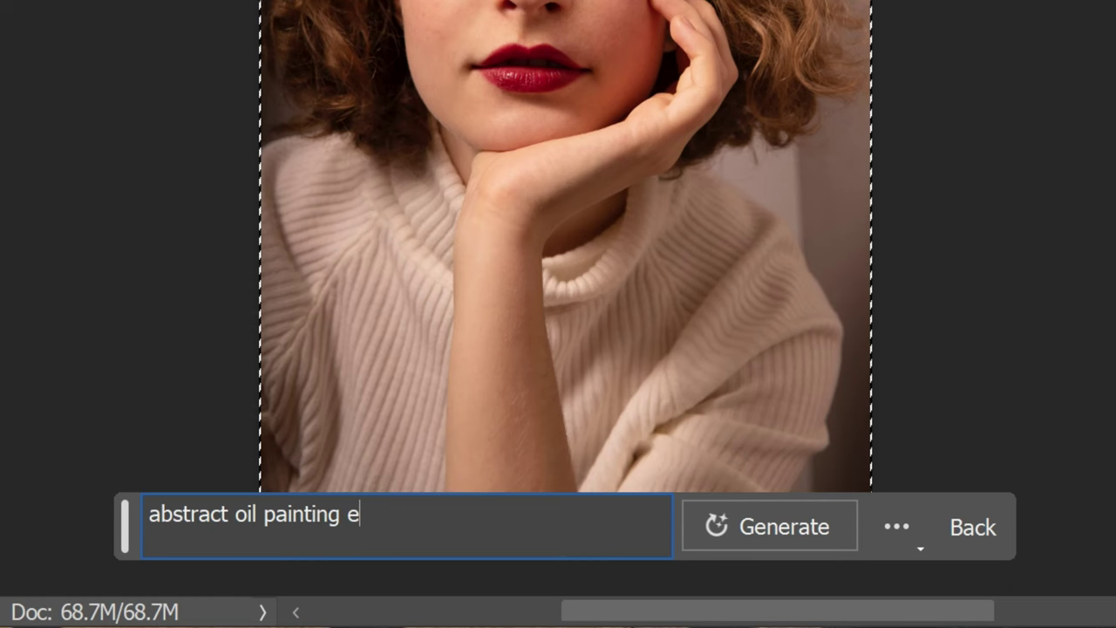
type("ffect")
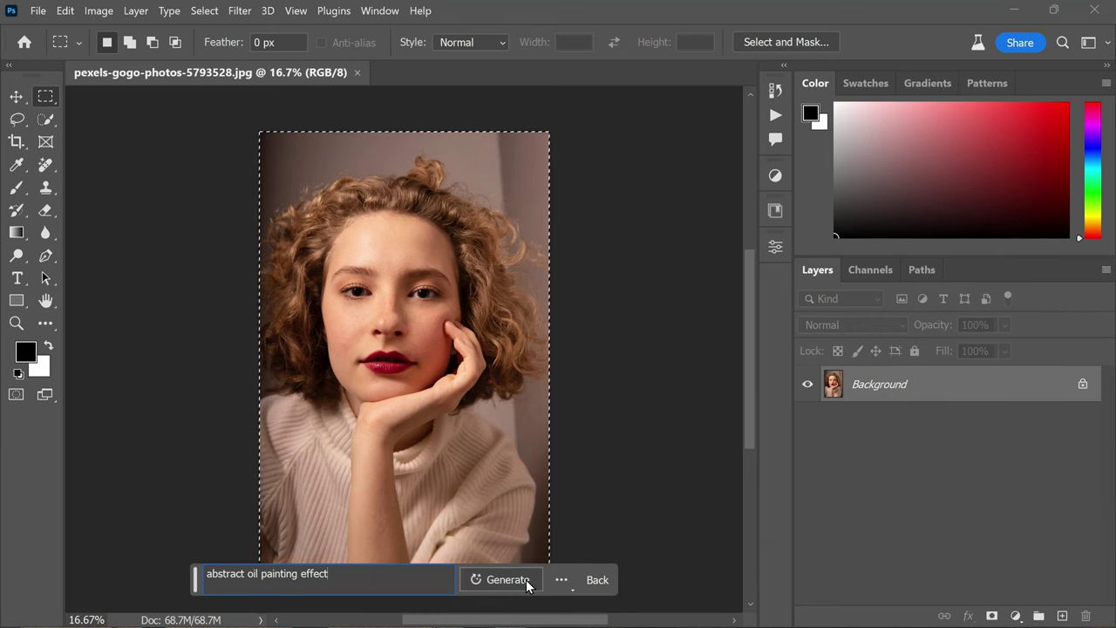
left_click(506, 580)
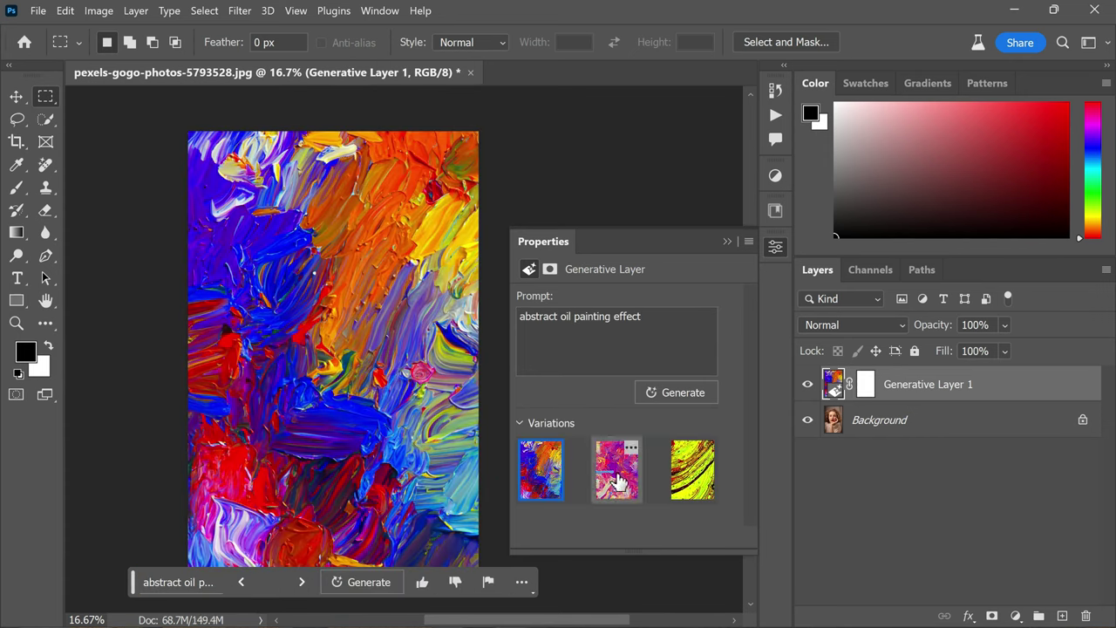
left_click(617, 470)
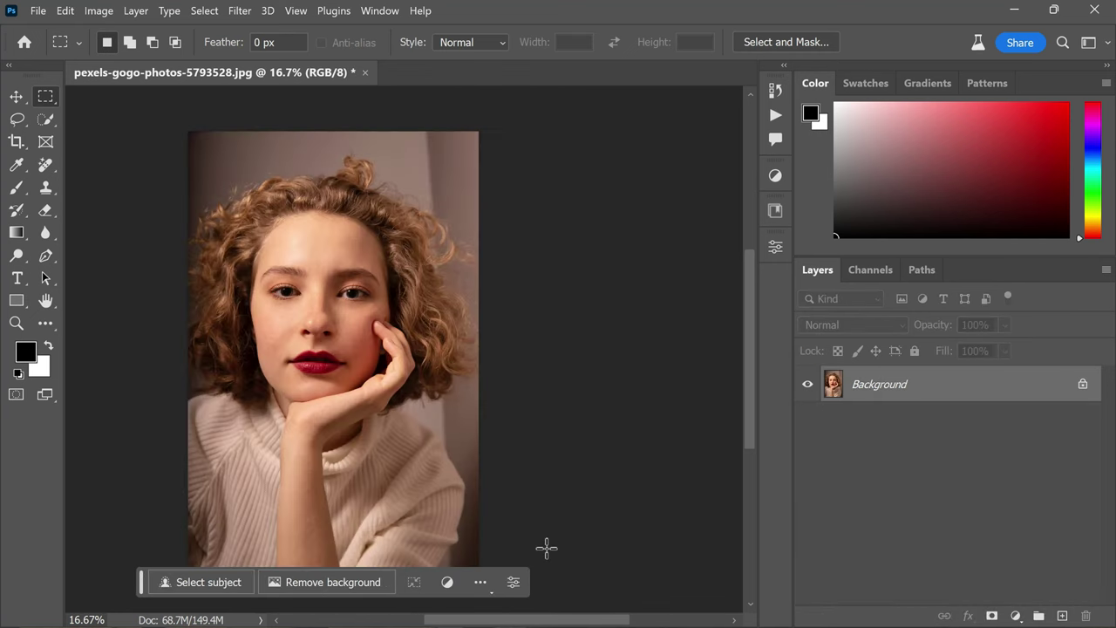
- Add a new empty Alpha 1 channel in the Channels panel
left_click_drag(585, 623, 568, 624)
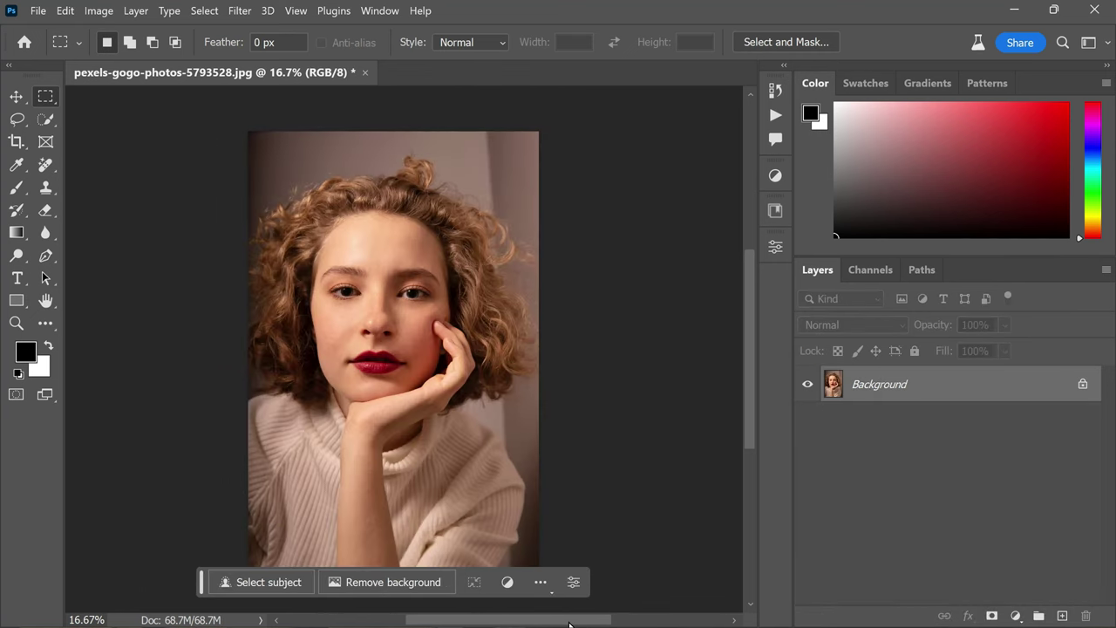
left_click(870, 273)
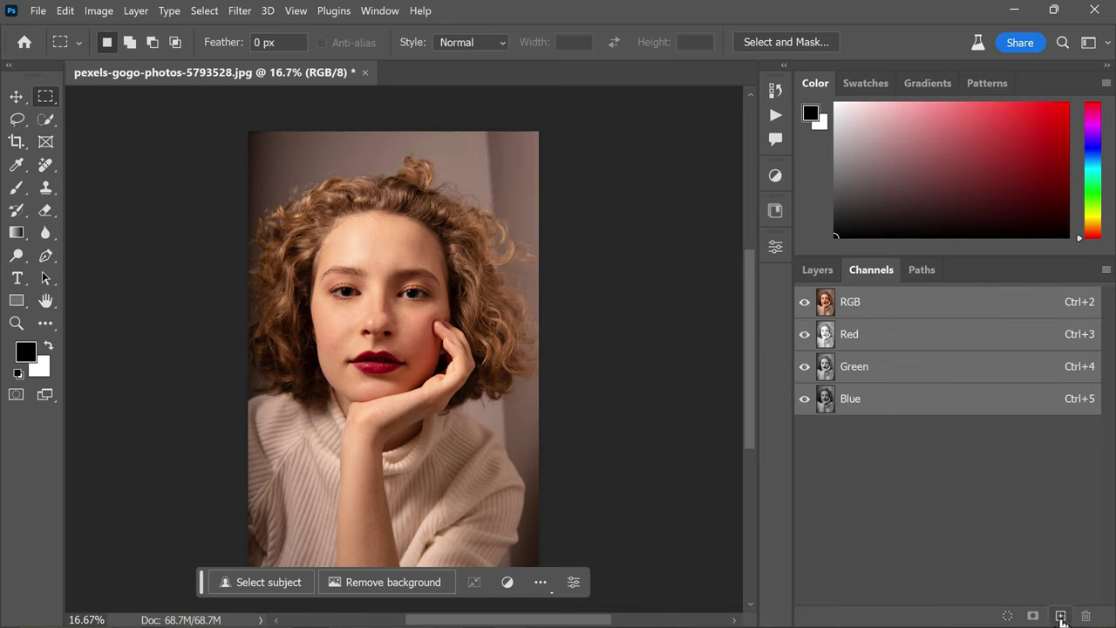
left_click(1060, 616)
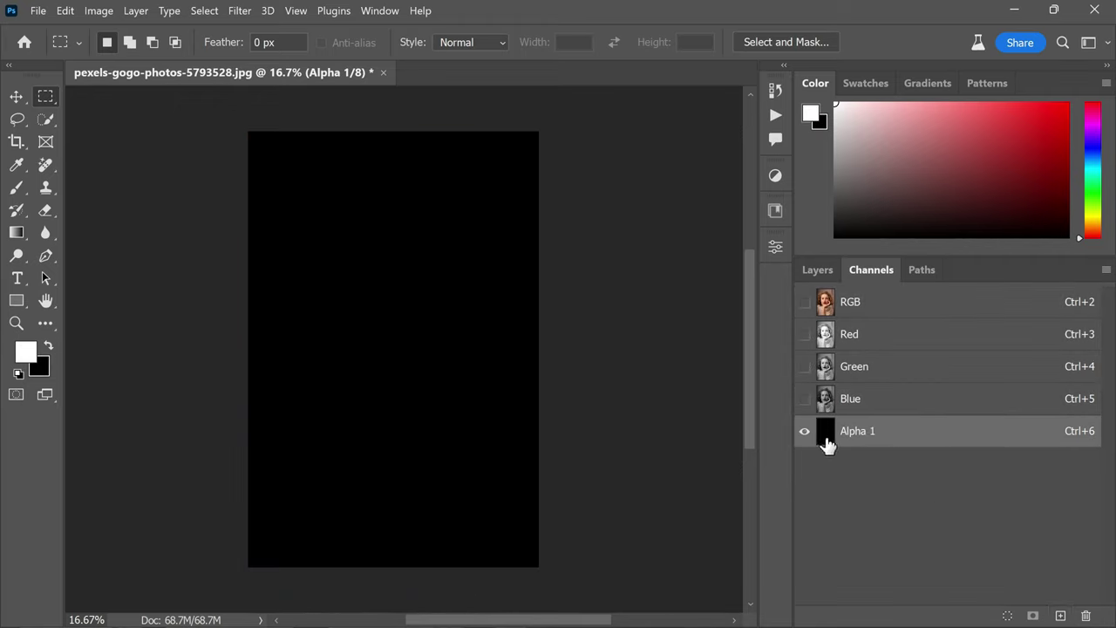
left_click(66, 10)
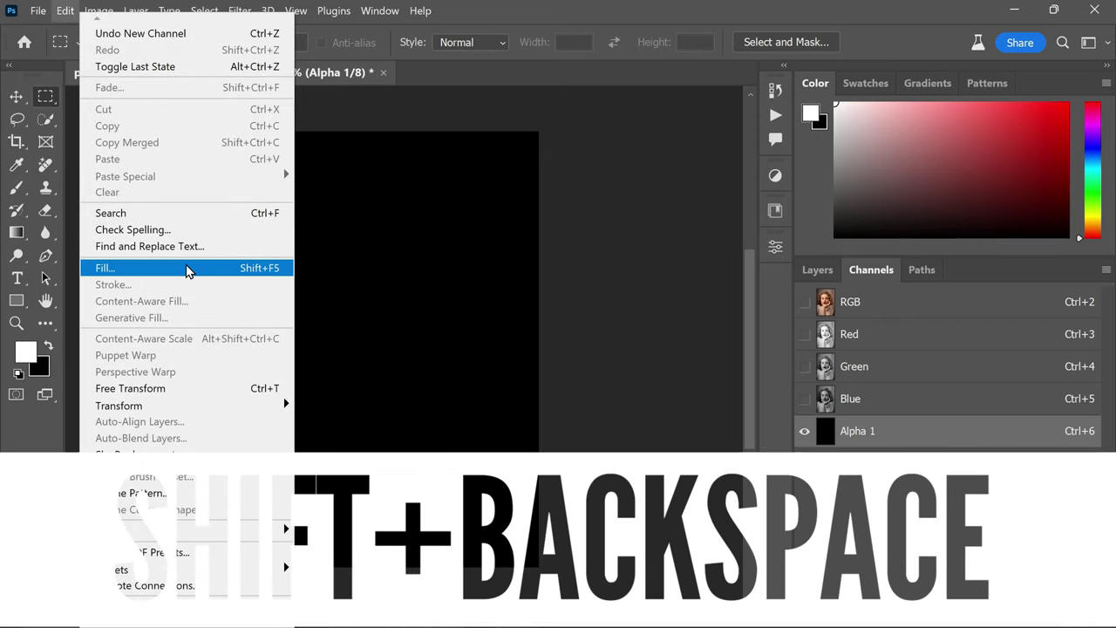
- Fill Alpha 1 with a custom gray color 666666 at 40% brightness
left_click(185, 269)
left_click_drag(206, 253, 446, 281)
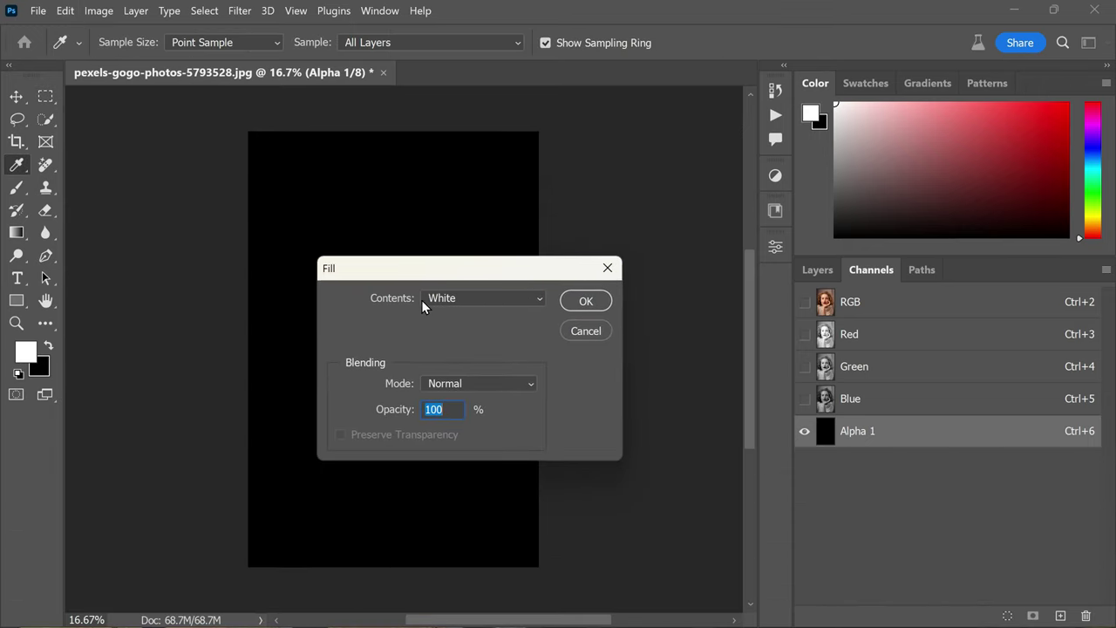
left_click(514, 303)
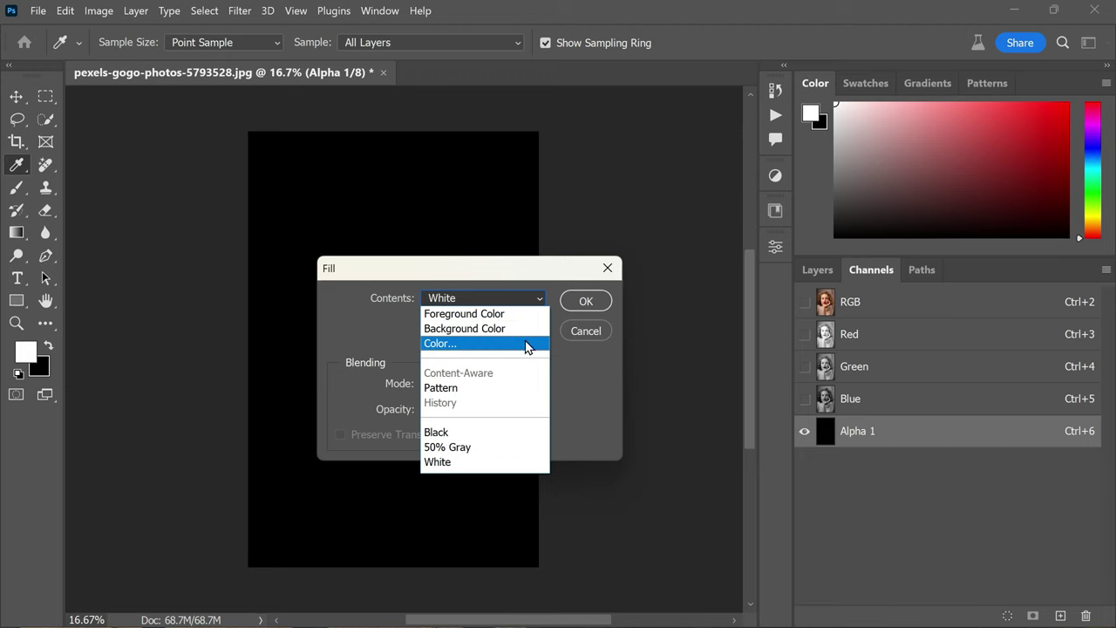
left_click(526, 345)
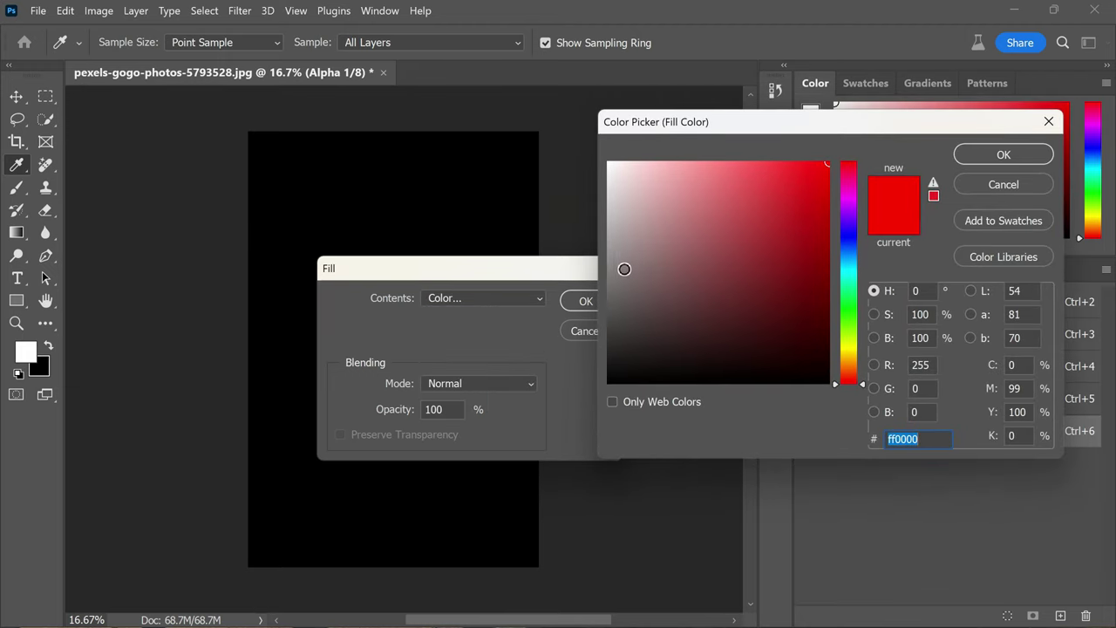
left_click_drag(625, 269, 590, 291)
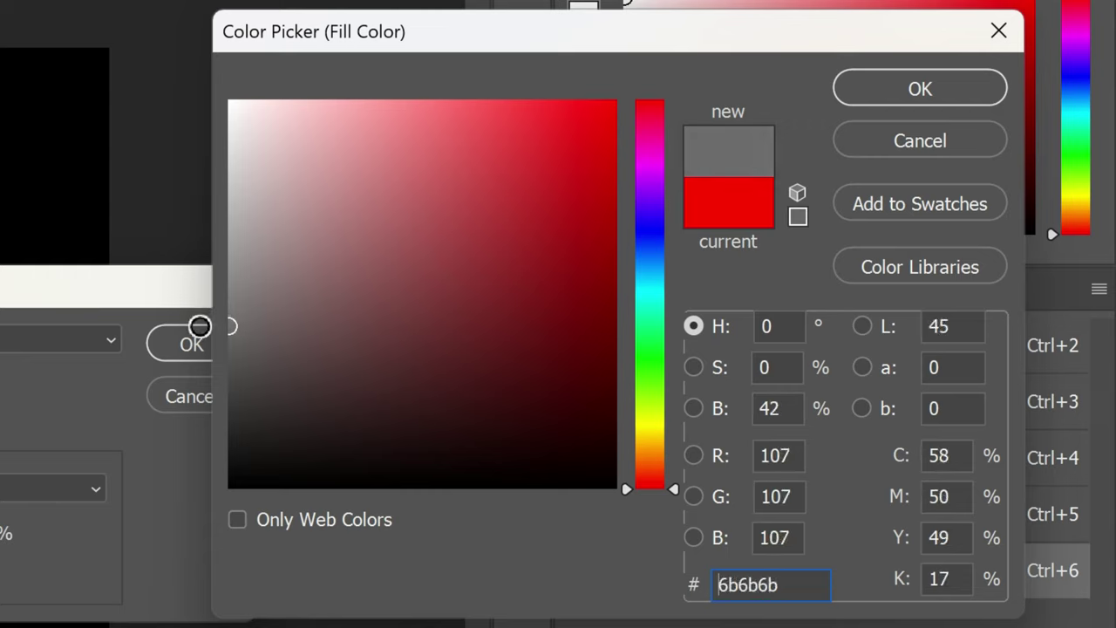
left_click_drag(198, 326, 184, 334)
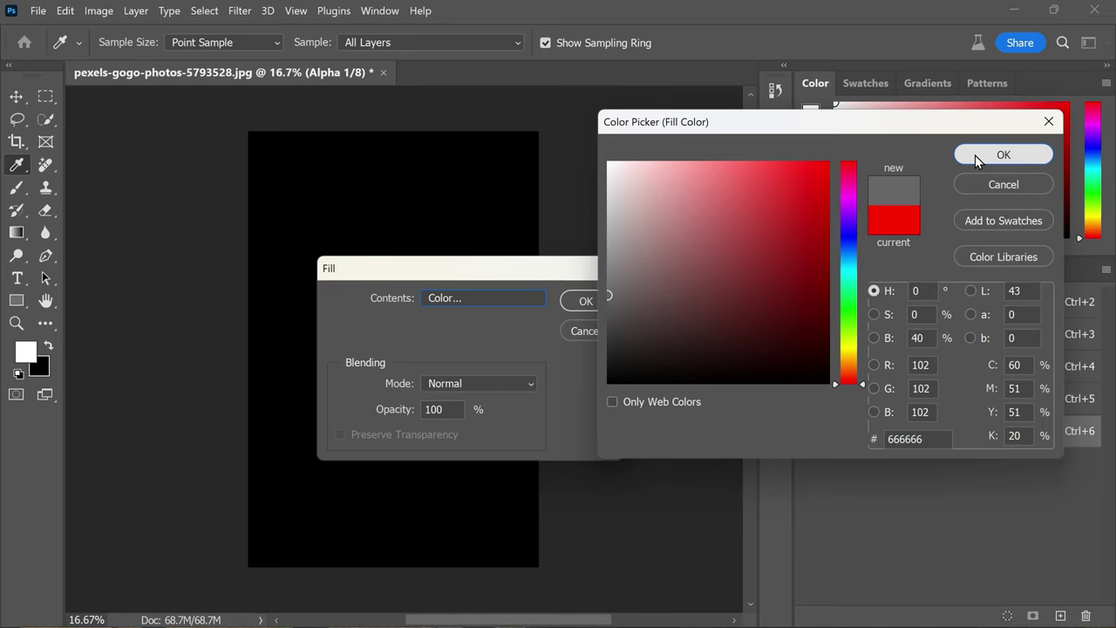
left_click(915, 91)
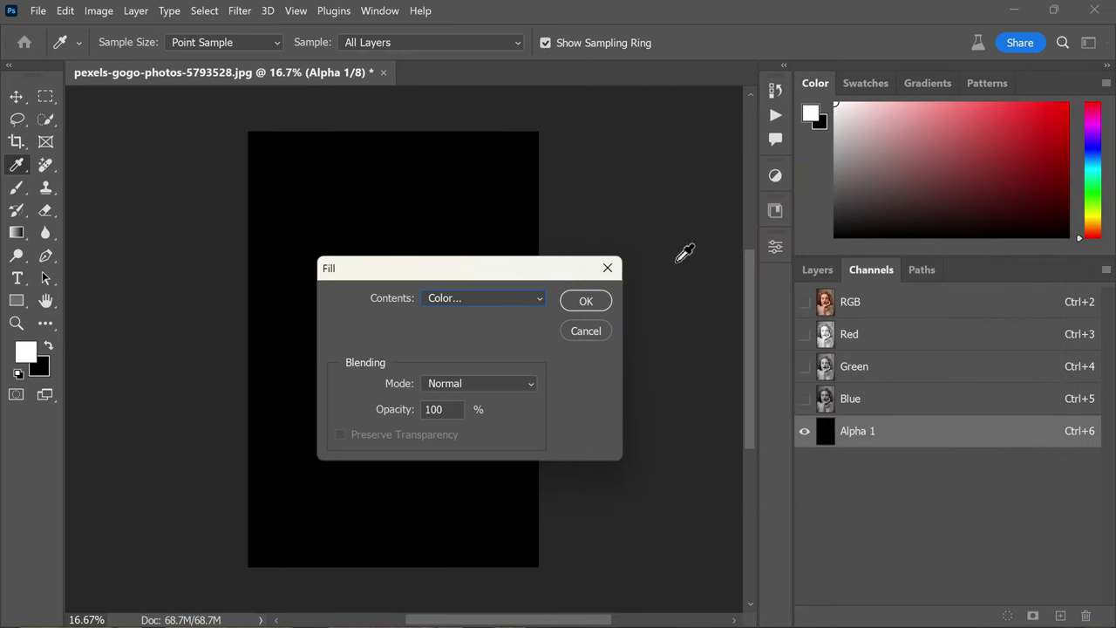
left_click(574, 300)
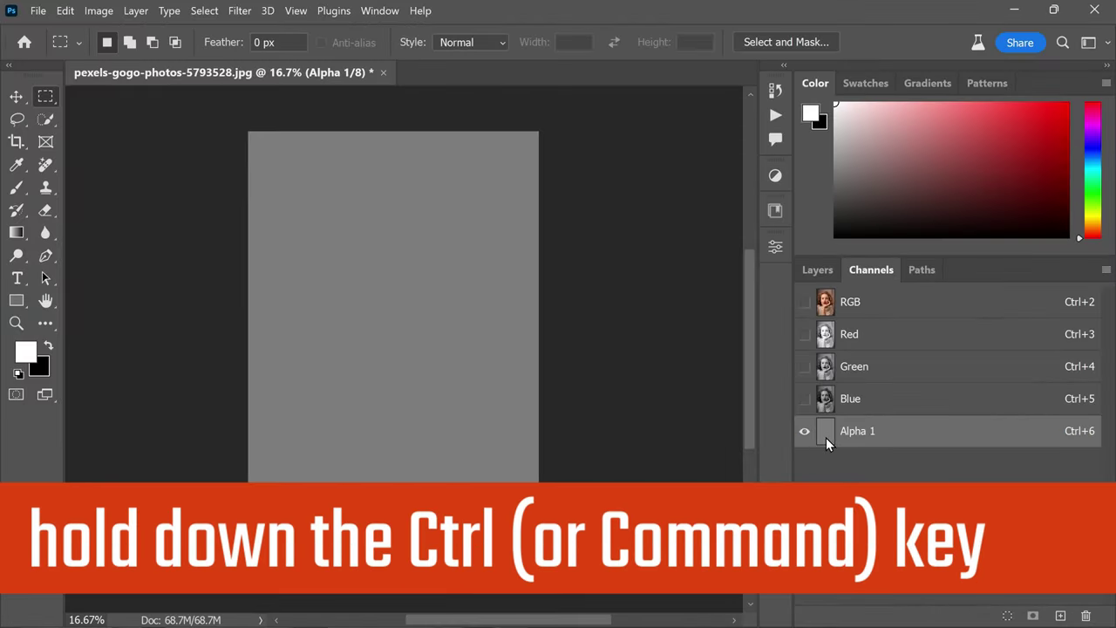
- Load the gray Alpha 1 channel as a selection, accepting the 50% selection warning
left_click(825, 437, "ctrl")
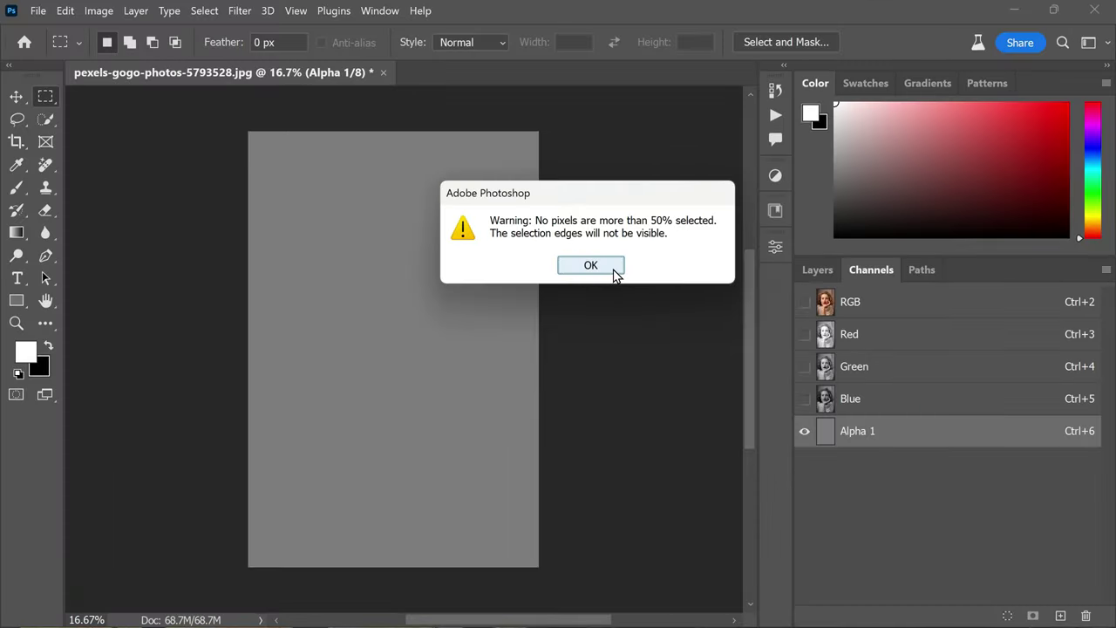
left_click(613, 270)
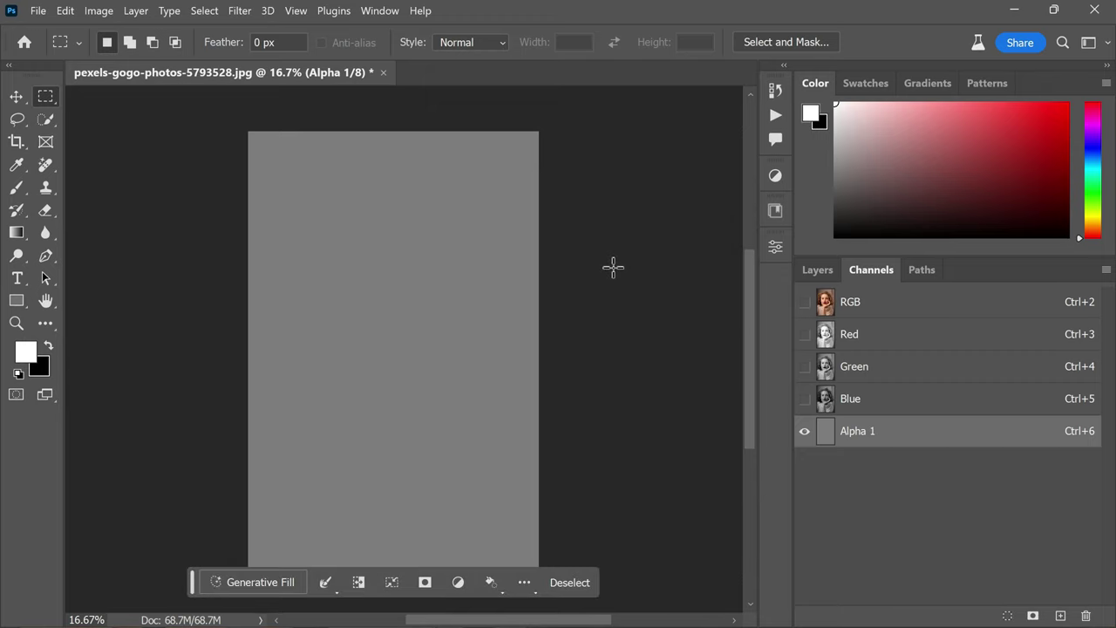
- Generate 'abstract oil painting effect' on the woman's portrait and keep the third variation
left_click(883, 305)
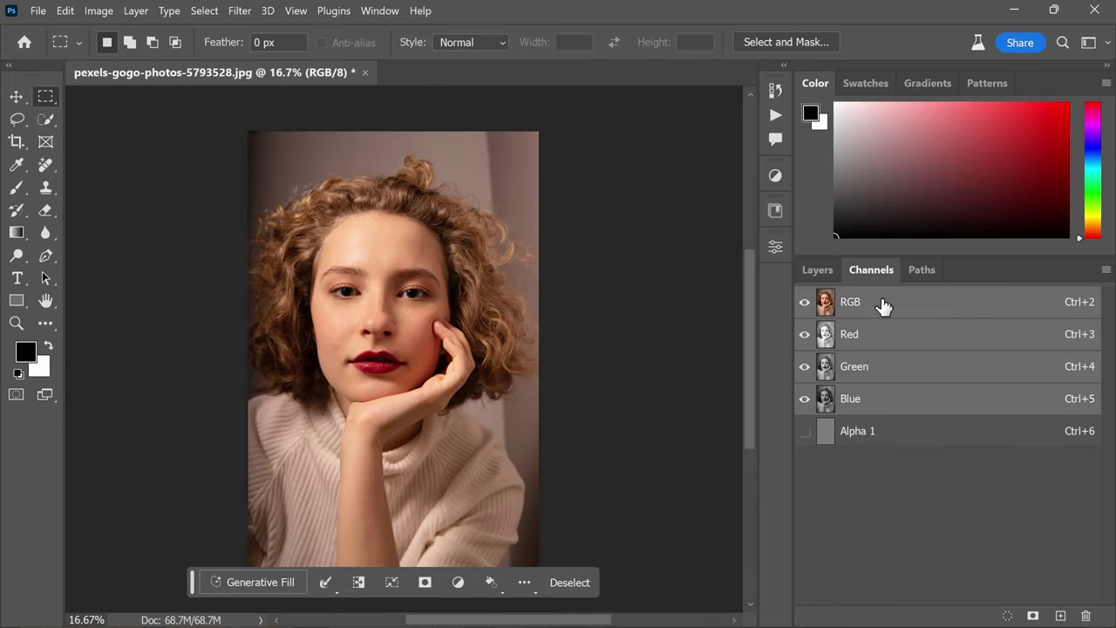
left_click(817, 272)
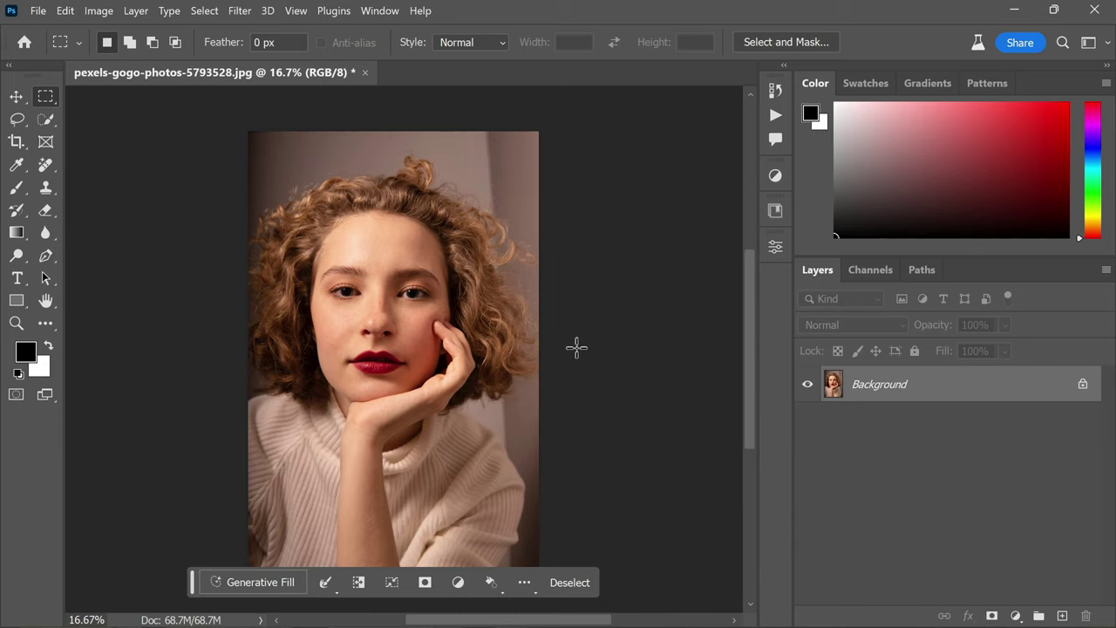
left_click(263, 582)
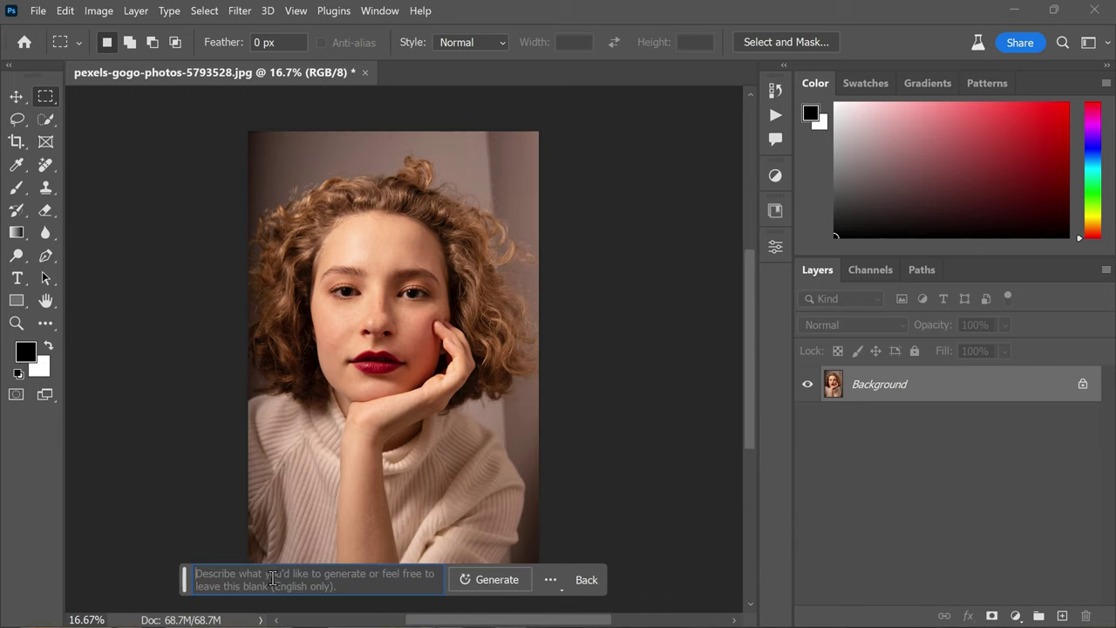
type("abstrct")
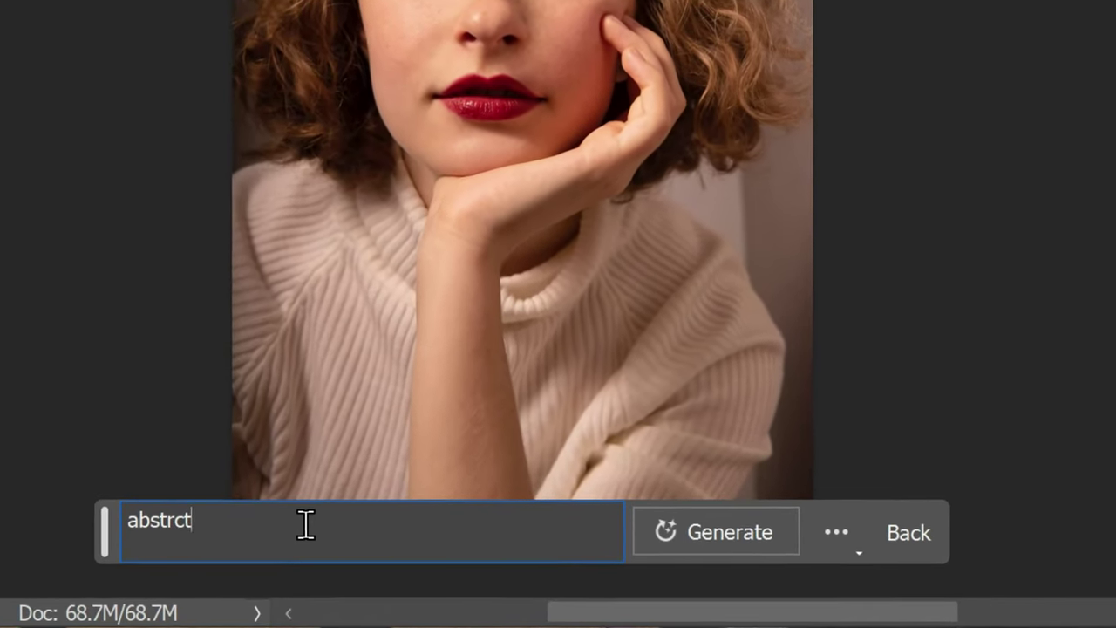
key("BackSpace")
key("BackSpace")
type("act oil painting effect")
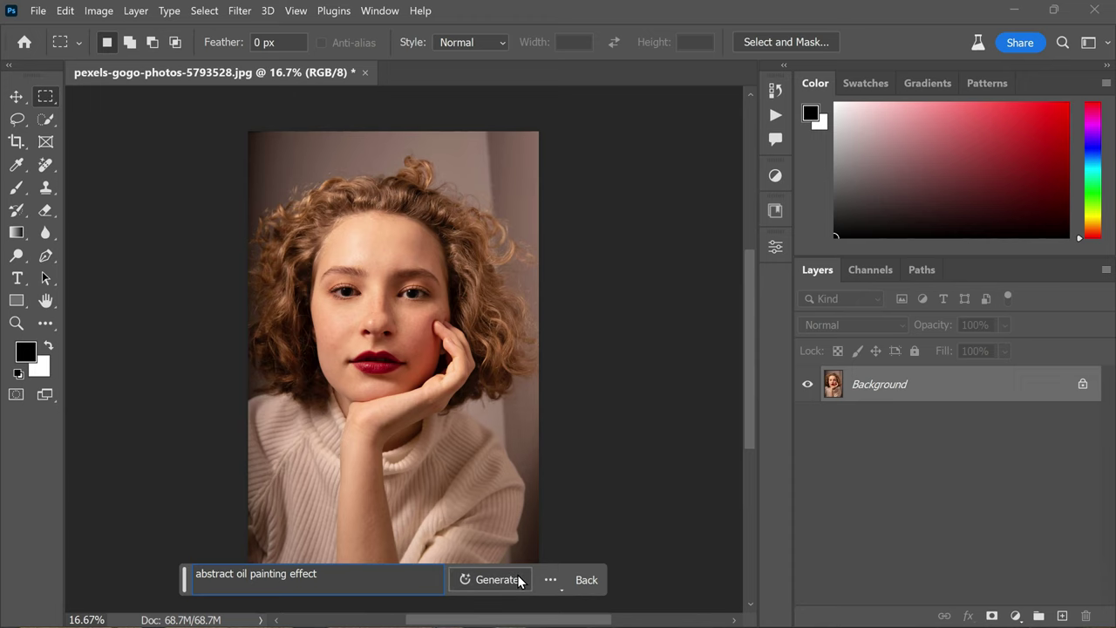
left_click(523, 582)
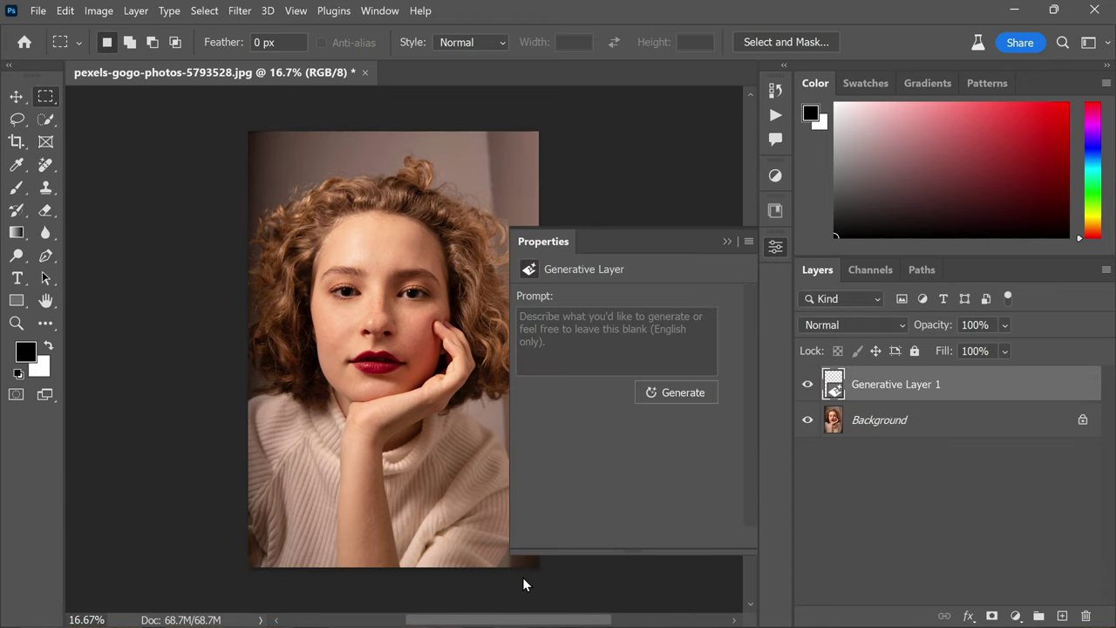
scroll(451, 515, "right", 2)
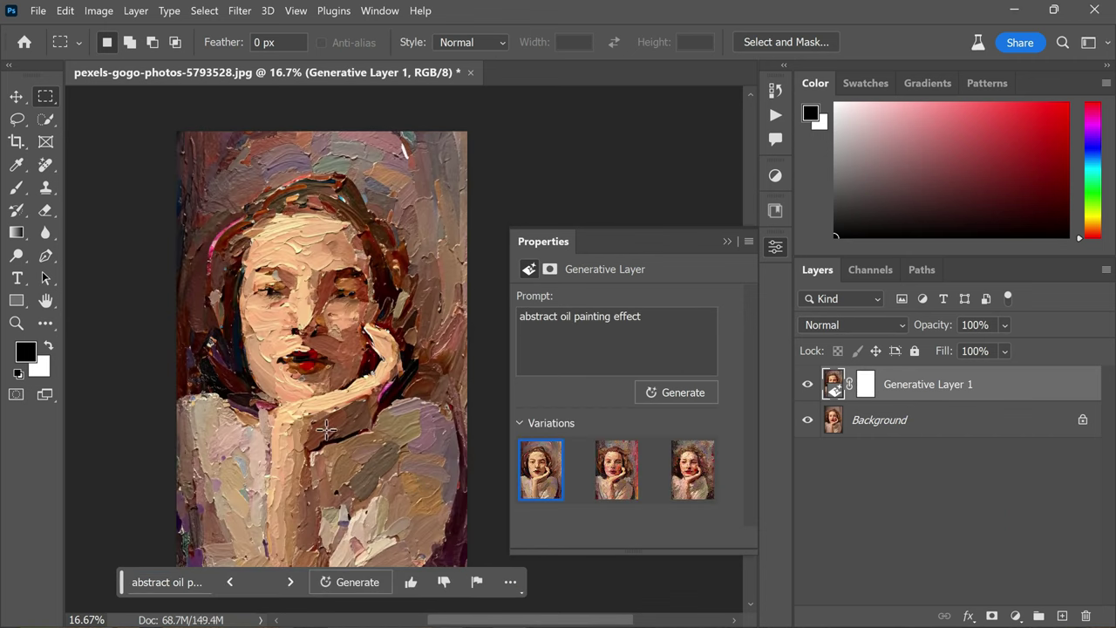
mouse_move(614, 495)
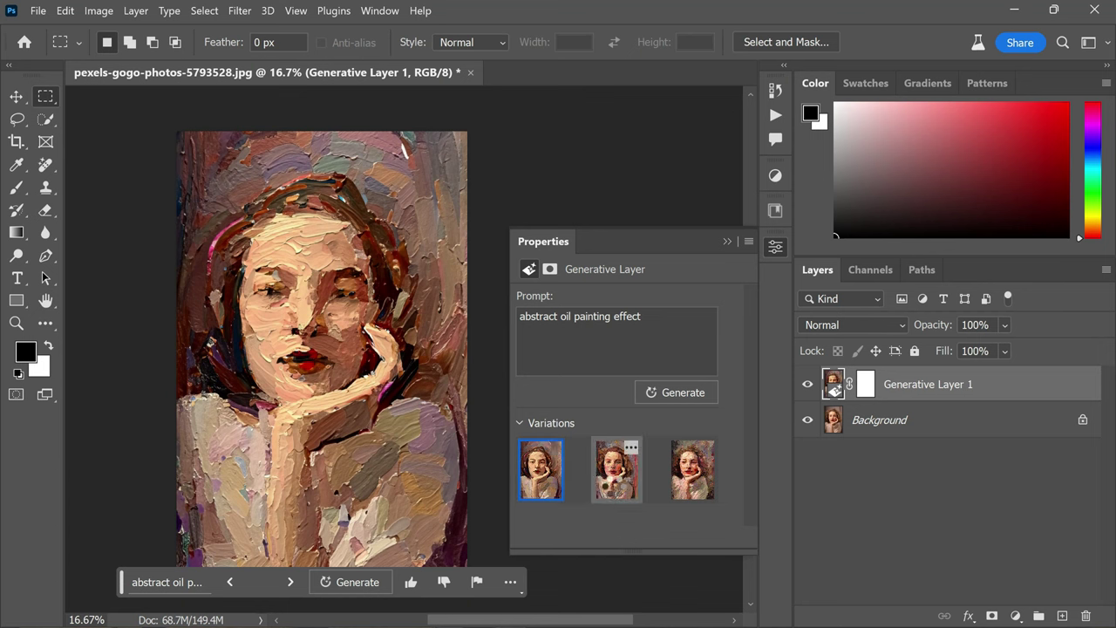
left_click(688, 493)
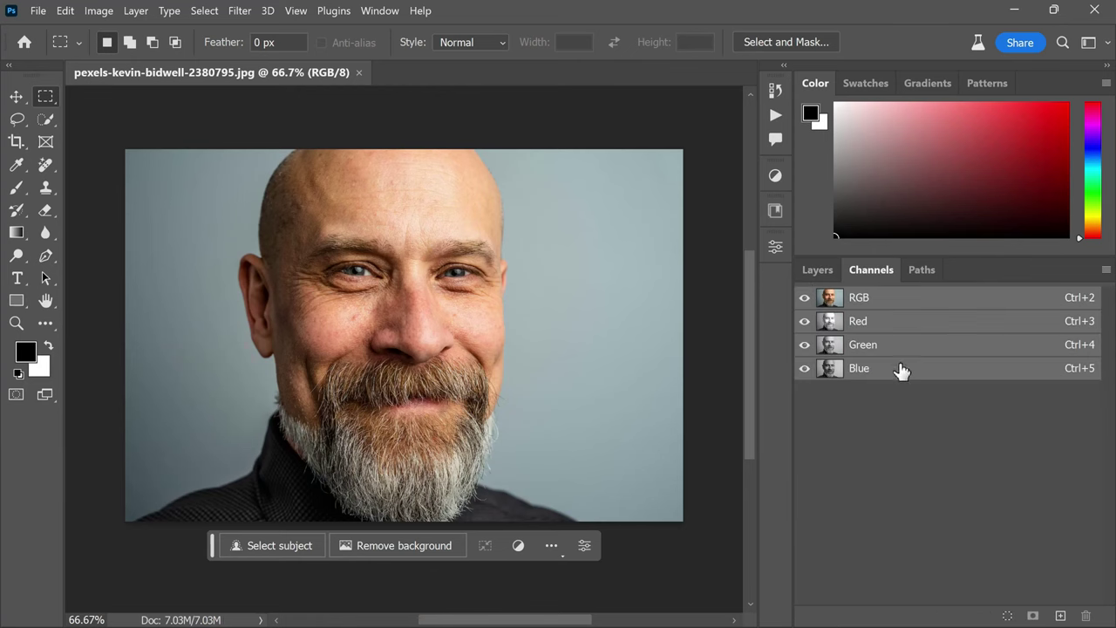
- Create a mid-grey Alpha 1 channel and load it as a selection on the RGB image
left_click(1062, 614)
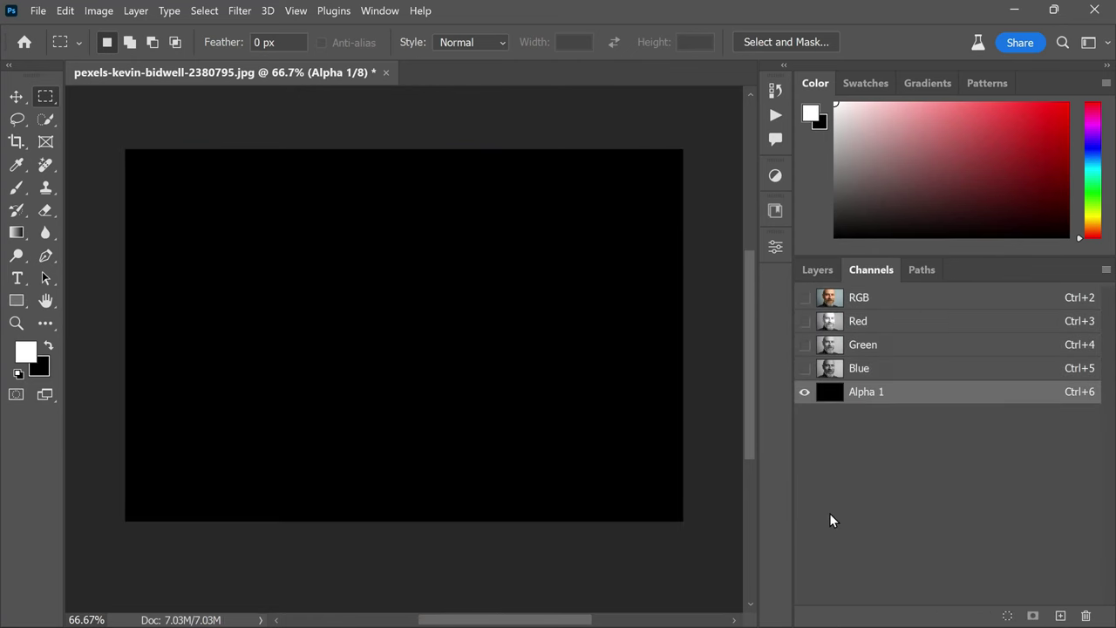
key("shift+F5")
left_click(586, 301)
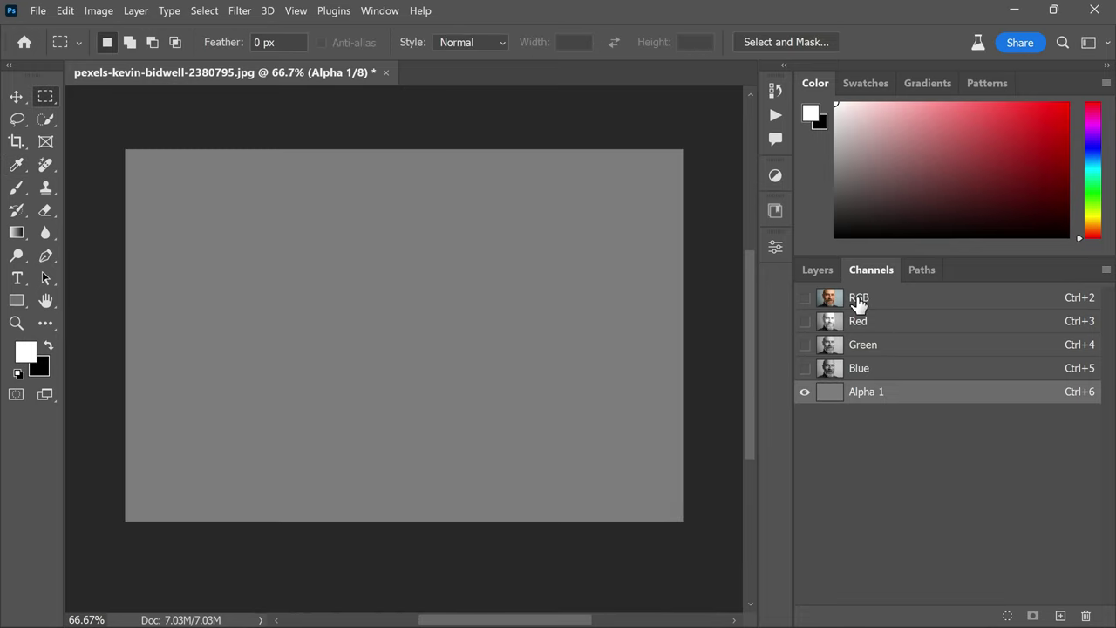
left_click(829, 390, "ctrl")
left_click(601, 266)
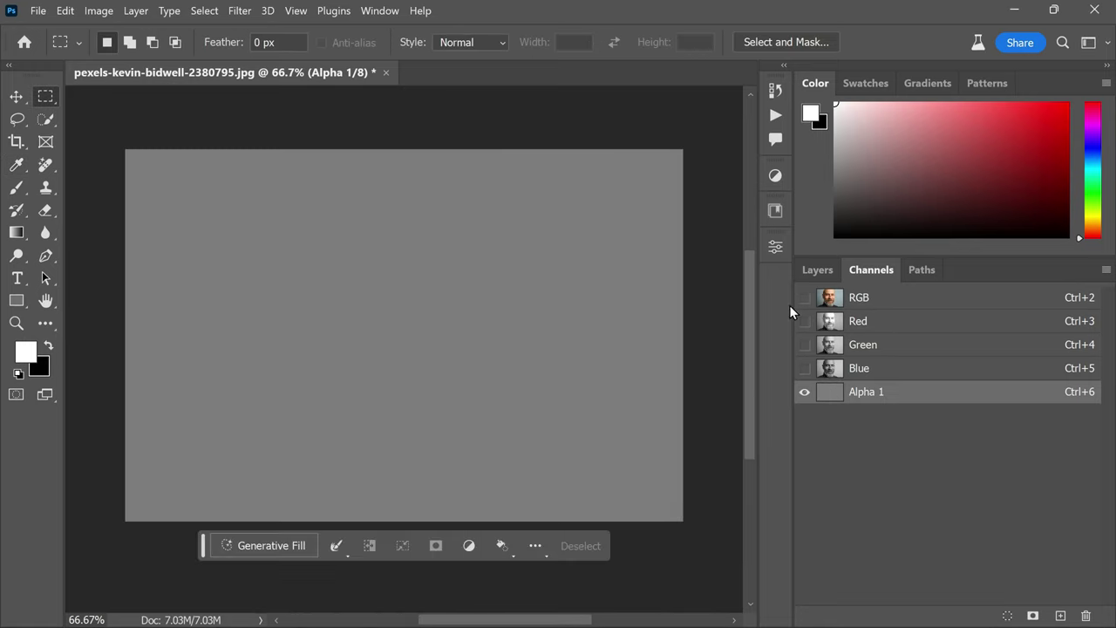
left_click(860, 300)
left_click(816, 270)
- Generate 'vector illustration digital art' over the man's portrait and keep the third variation
left_click(277, 546)
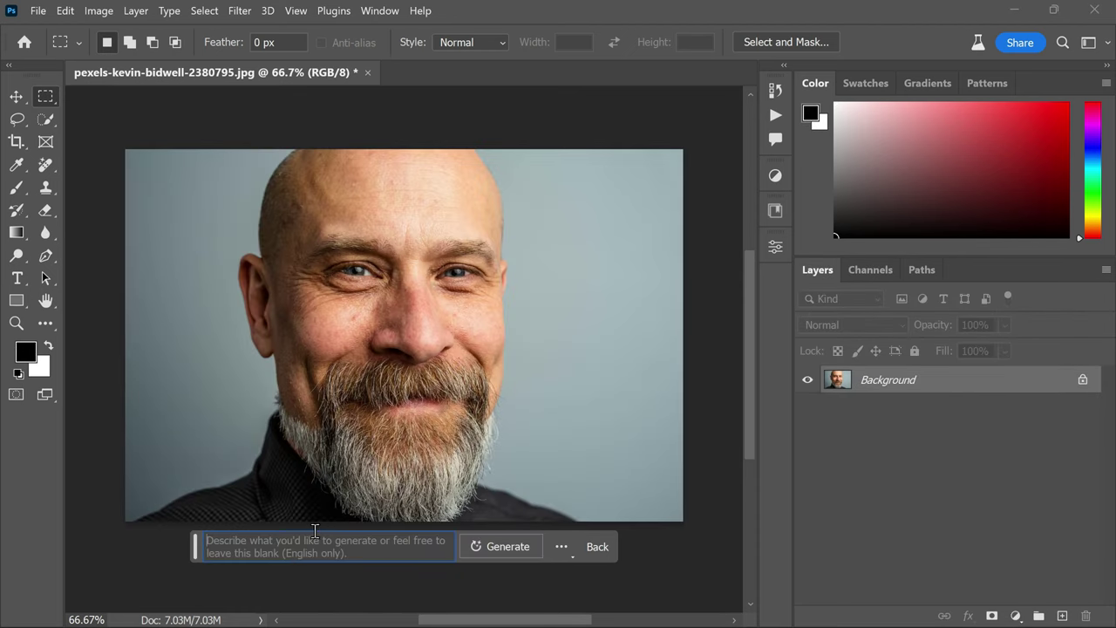
type("vector illustration digital art")
left_click(500, 546)
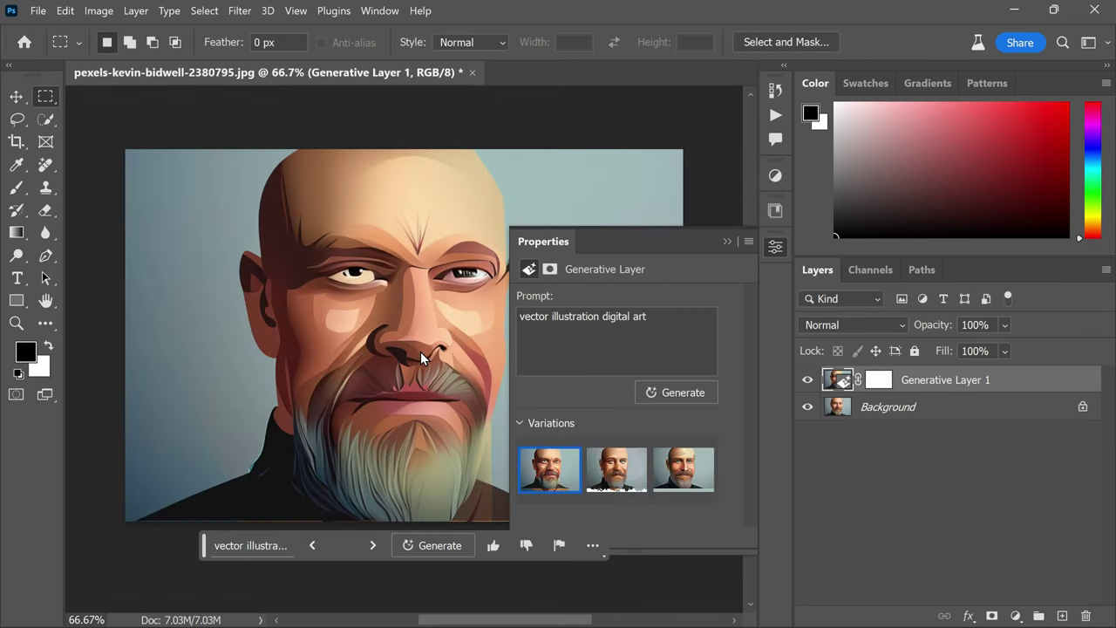
left_click(616, 486)
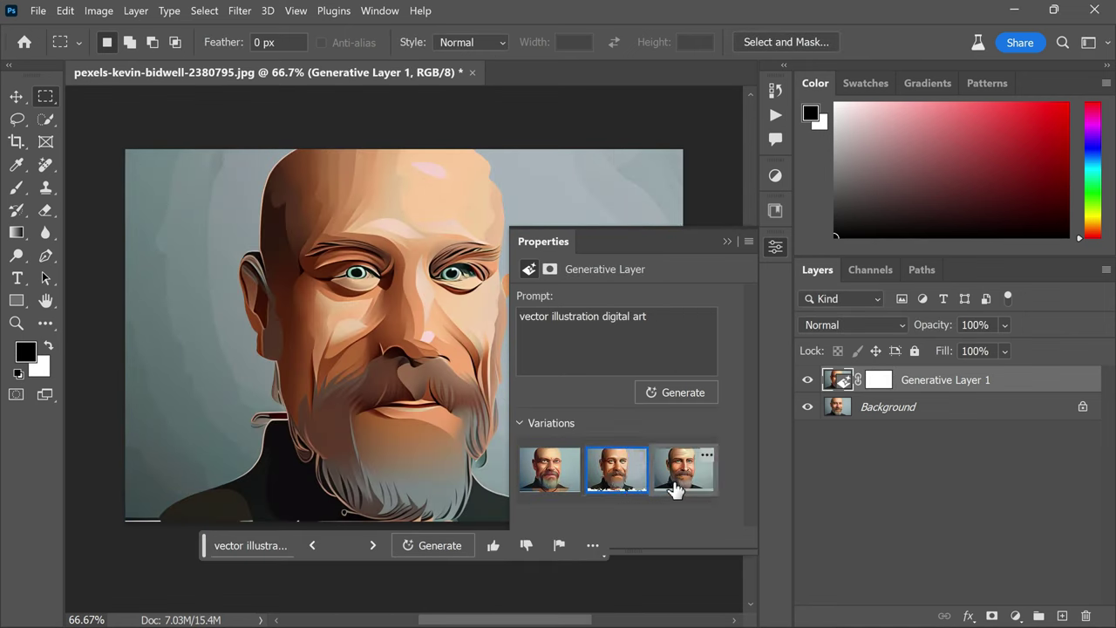
left_click(678, 489)
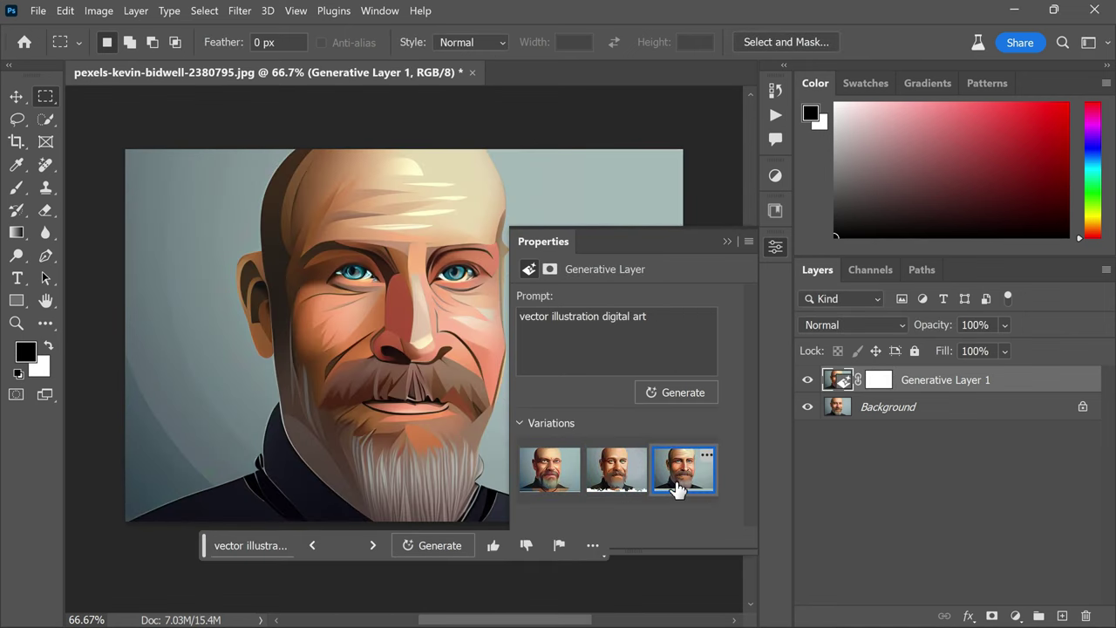
left_click(727, 242)
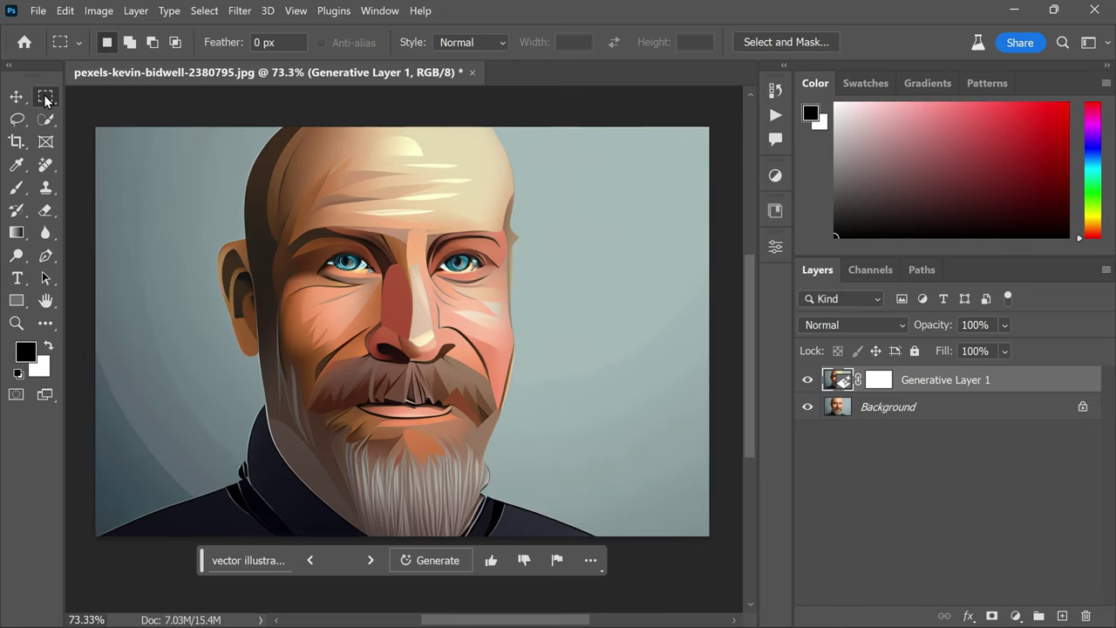
left_click(19, 121)
- Lasso the strip right of the man's scalp and Generative Fill it with no prompt
left_click_drag(492, 137, 492, 177)
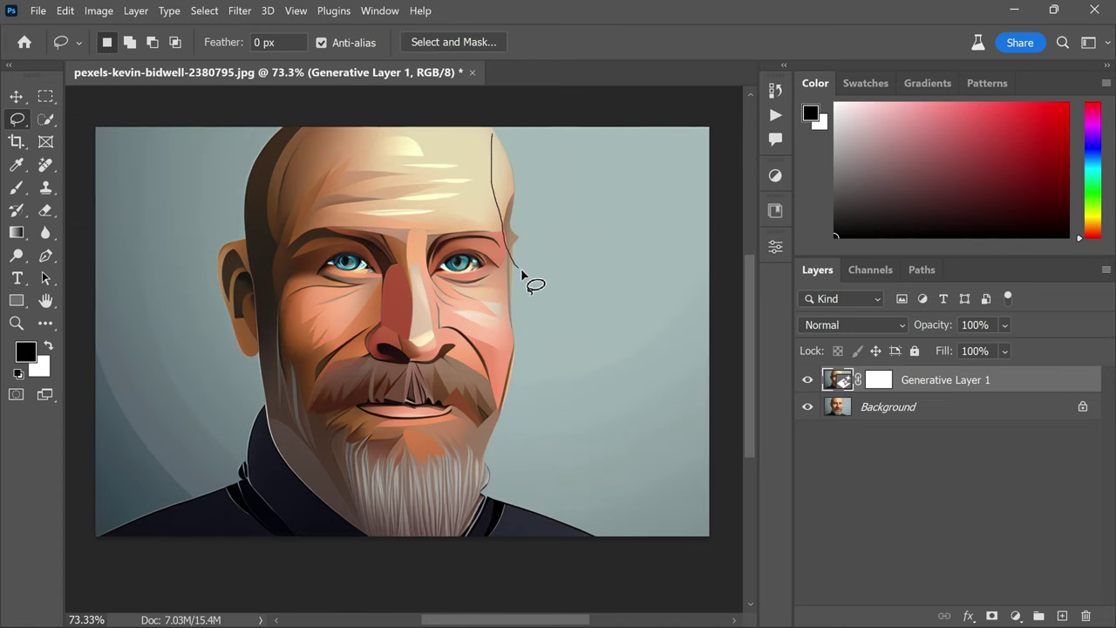
left_click_drag(515, 129, 491, 120)
left_click(364, 295)
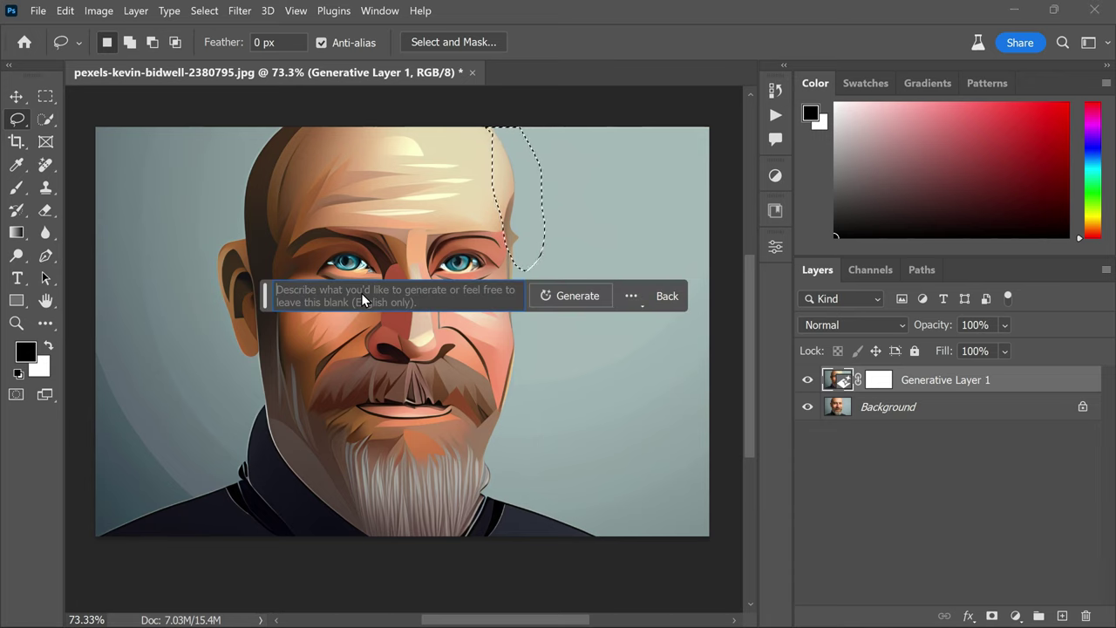
left_click(567, 295)
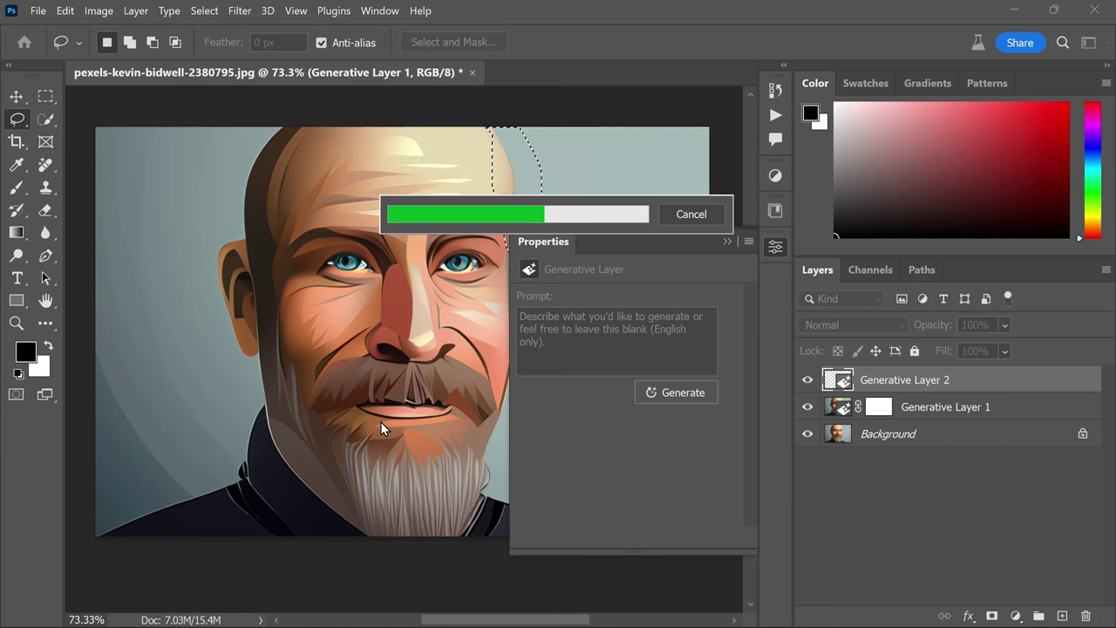
left_click(727, 242)
- Compare the three patch variations for Generative Layer 2 and keep the first
left_click(614, 478)
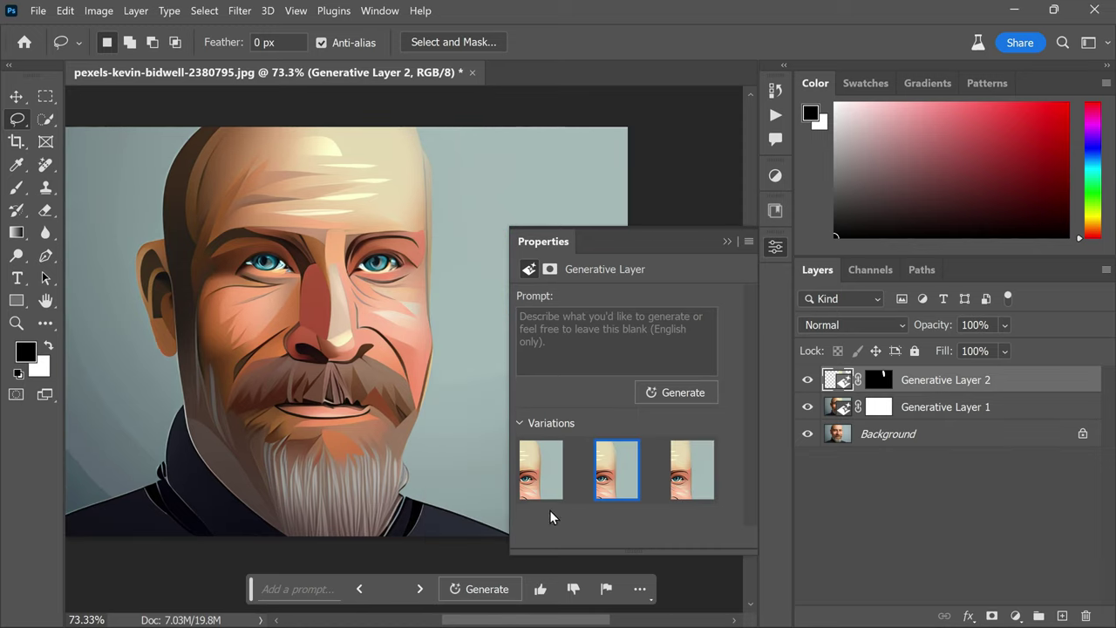
left_click(541, 477)
left_click(615, 473)
left_click(698, 474)
left_click(534, 479)
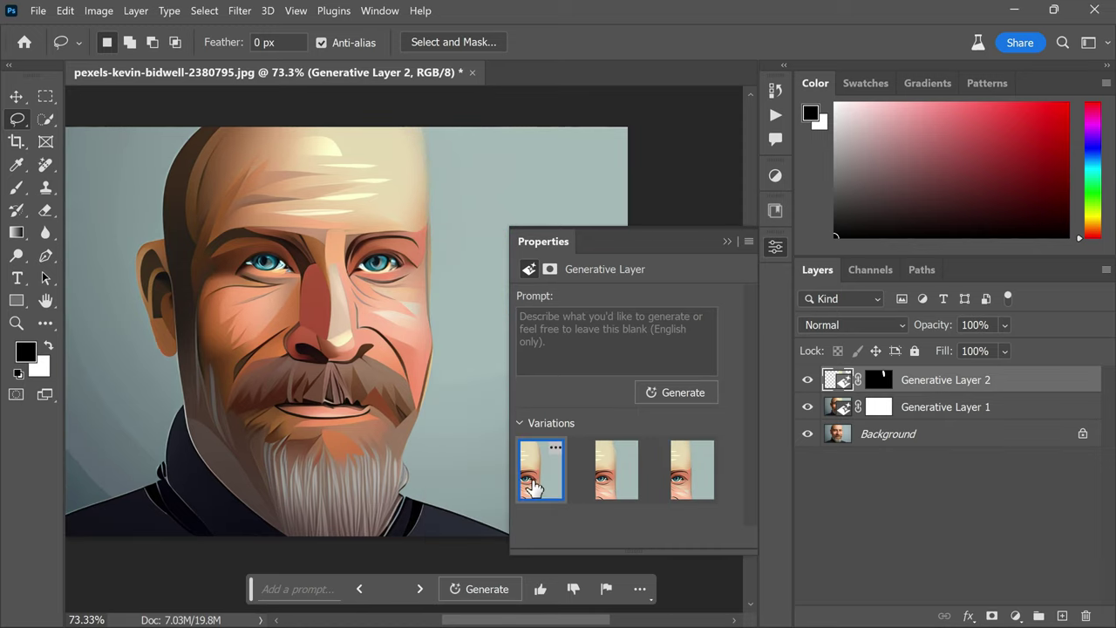
left_click(728, 242)
left_click_drag(523, 617, 503, 621)
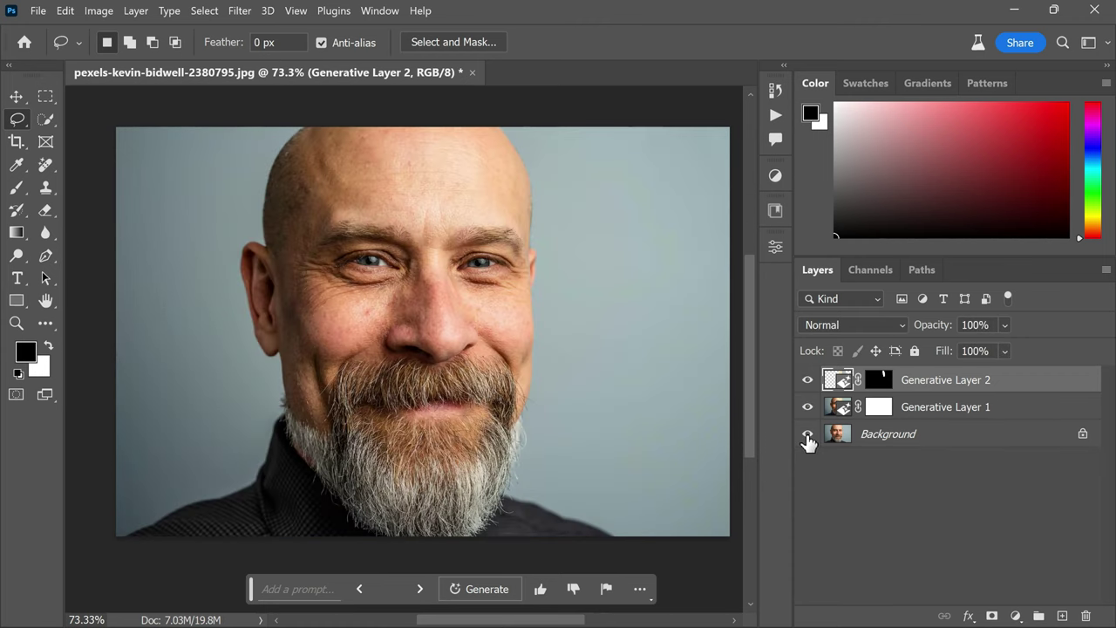
left_click(807, 434, "alt")
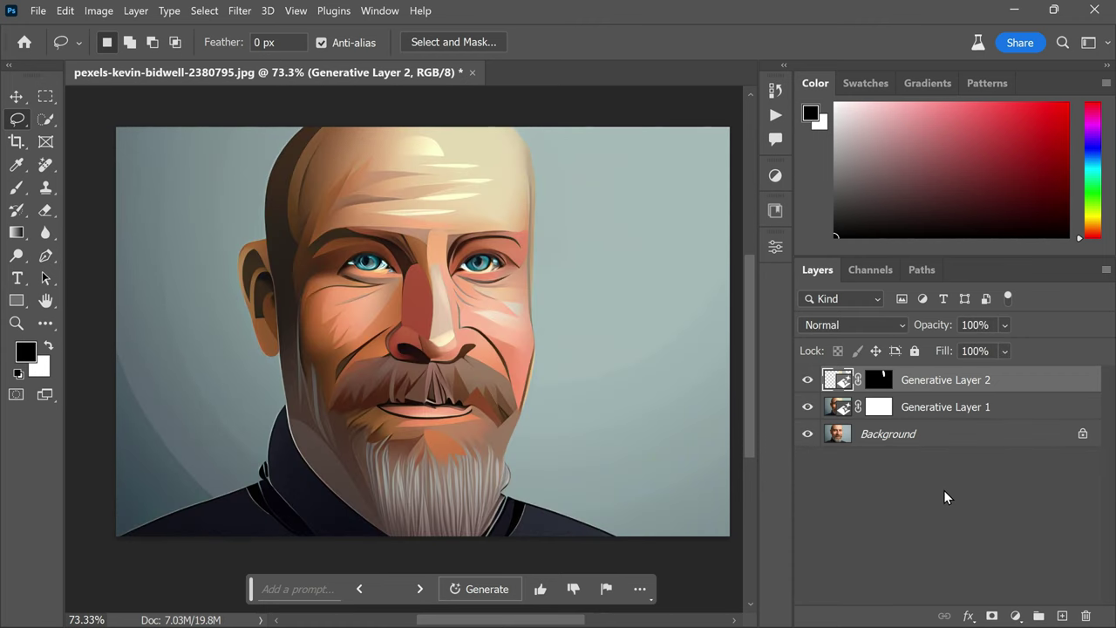